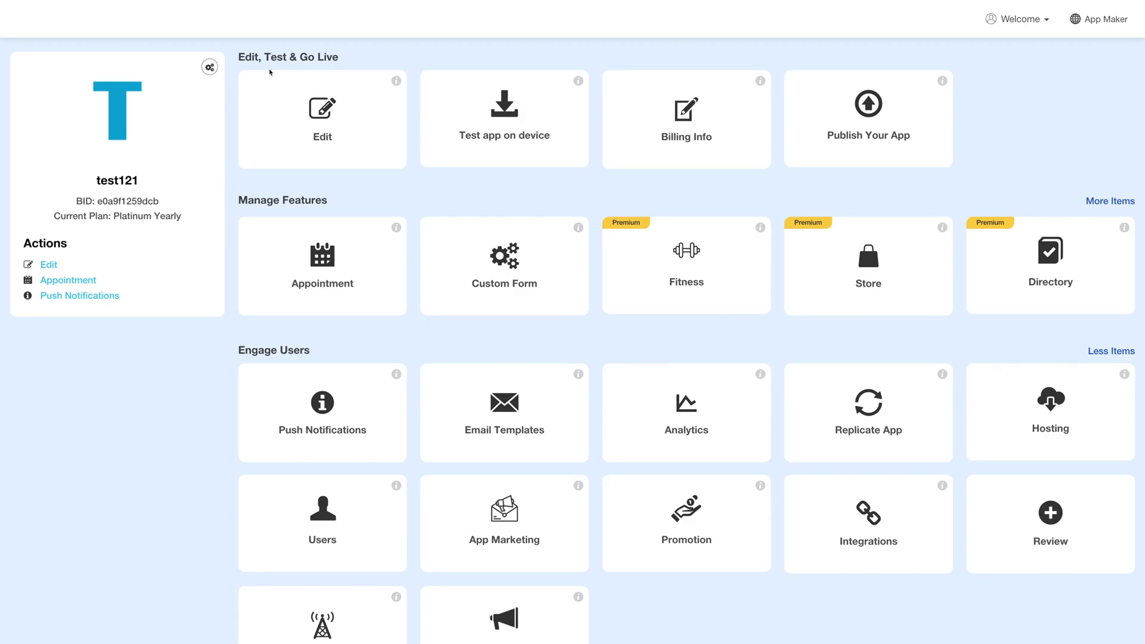
Open the test121 app in the editor from the dashboard's Edit tile
{"action": "left_click", "coordinate": [327, 131]}
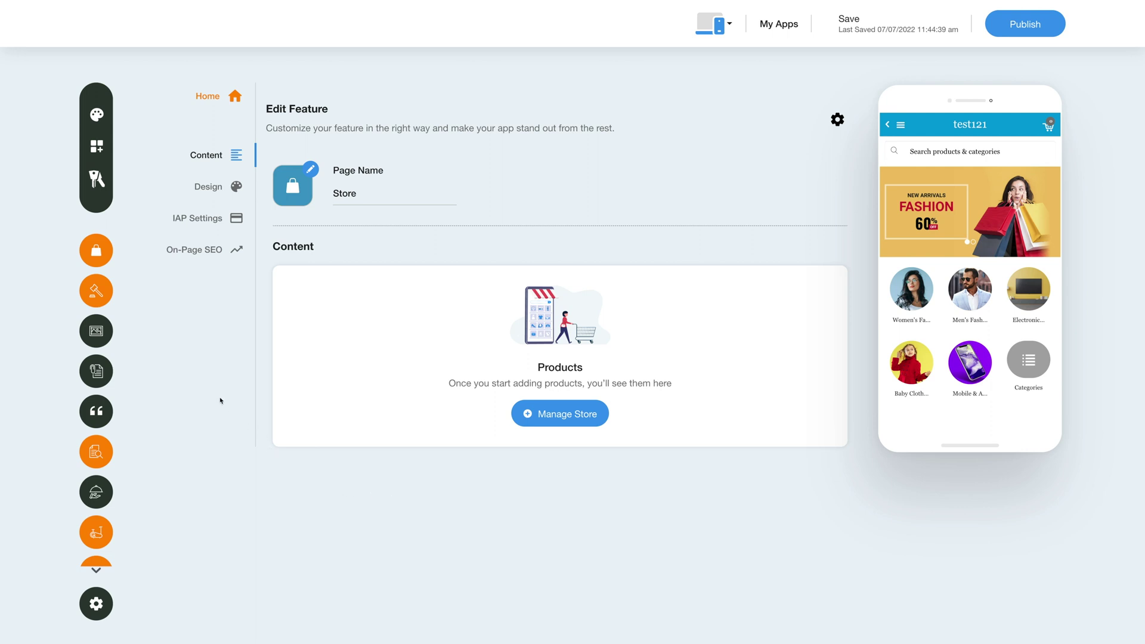
Search all features for 'Website' and add the Website feature to test121
{"action": "left_click", "coordinate": [108, 149]}
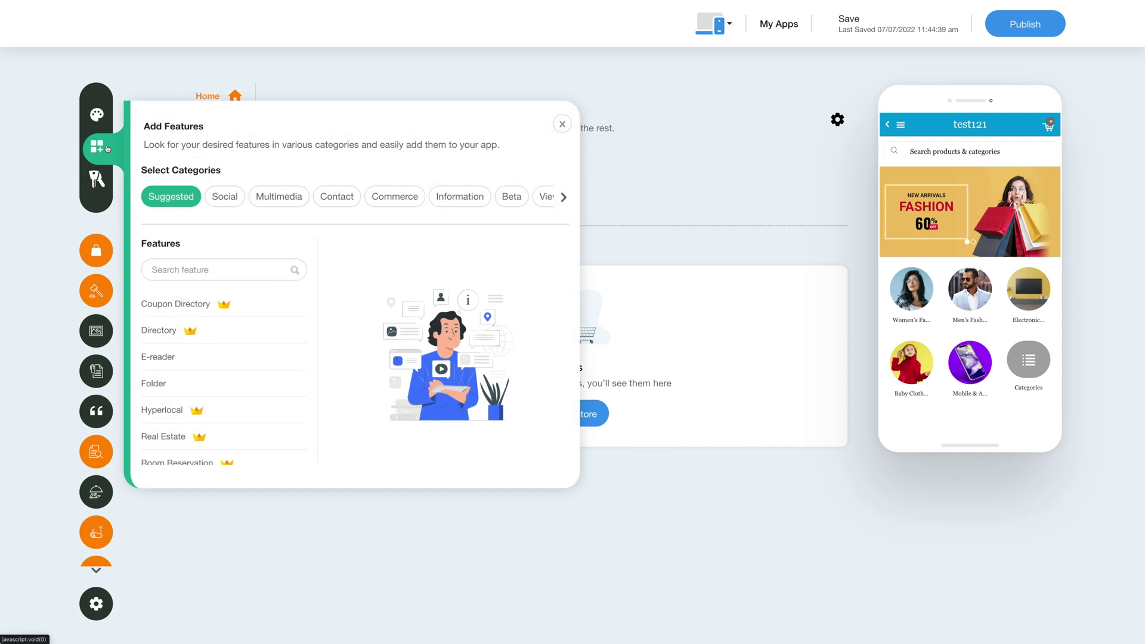
{"action": "left_click", "coordinate": [545, 196]}
{"action": "left_click", "coordinate": [152, 269]}
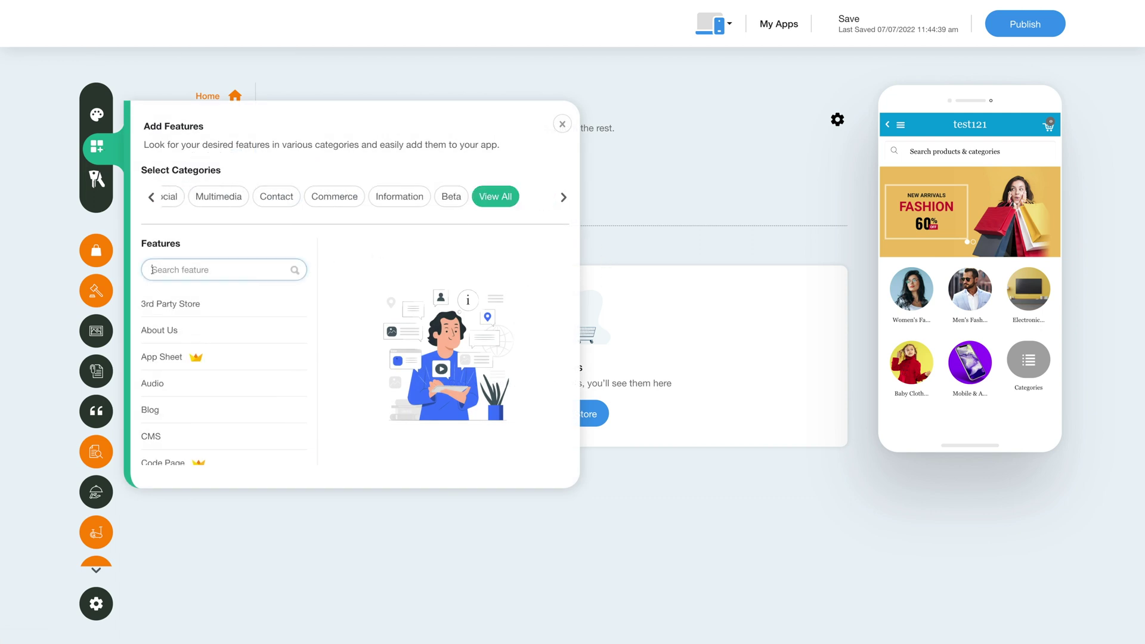
{"action": "type", "text": "Website"}
{"action": "mouse_move", "coordinate": [262, 304]}
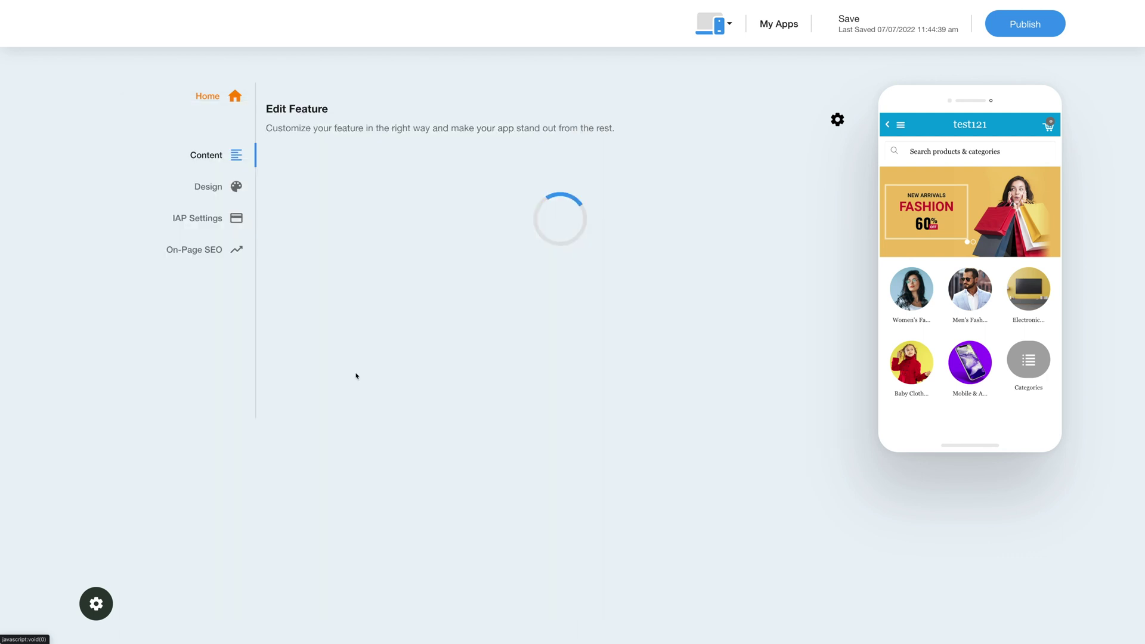
{"action": "left_click", "coordinate": [356, 374]}
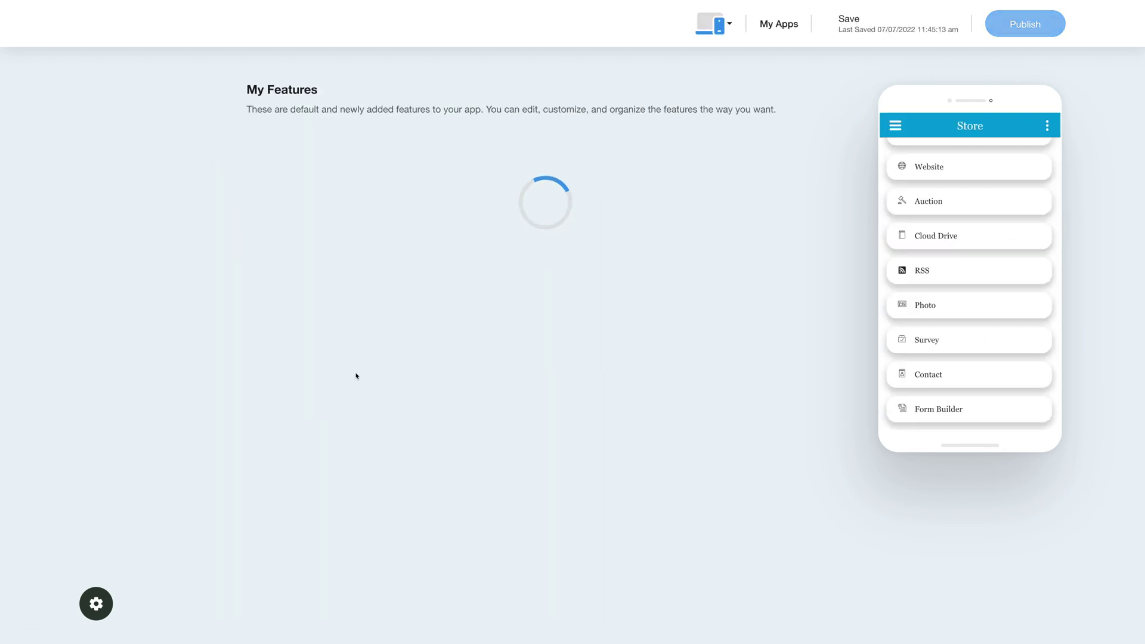
Scroll My Features back to the top and open the Website feature from its More menu
{"action": "scroll", "coordinate": [191, 334], "scroll_direction": "down", "scroll_amount": 4}
{"action": "scroll", "coordinate": [193, 338], "scroll_direction": "up", "scroll_amount": 2}
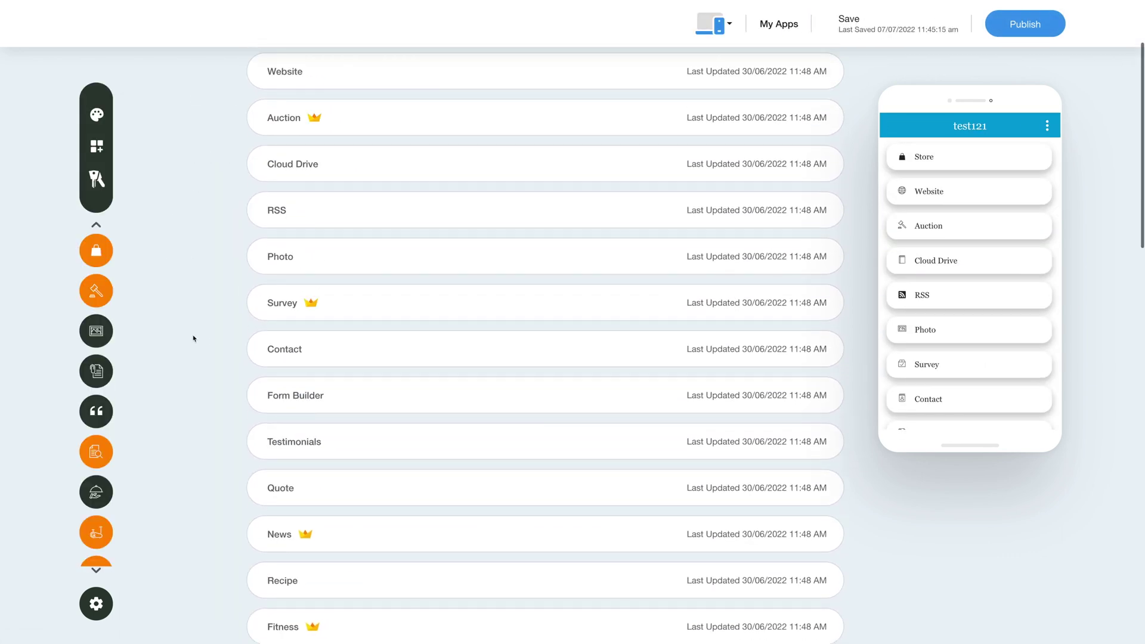
{"action": "scroll", "coordinate": [194, 338], "scroll_direction": "up", "scroll_amount": 2}
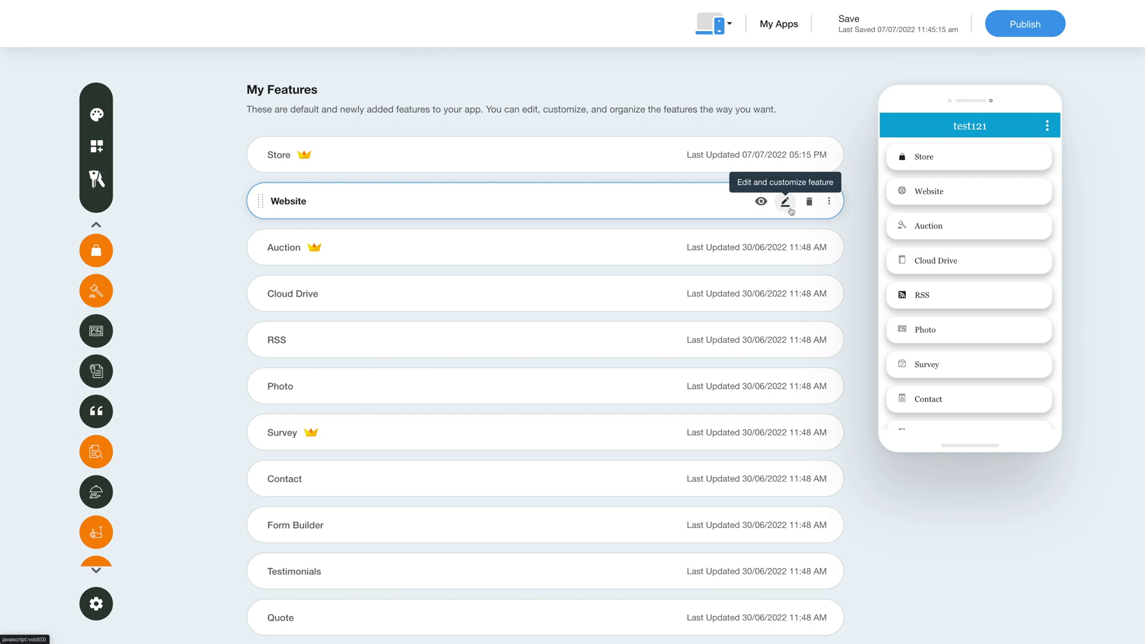
{"action": "left_click", "coordinate": [828, 201]}
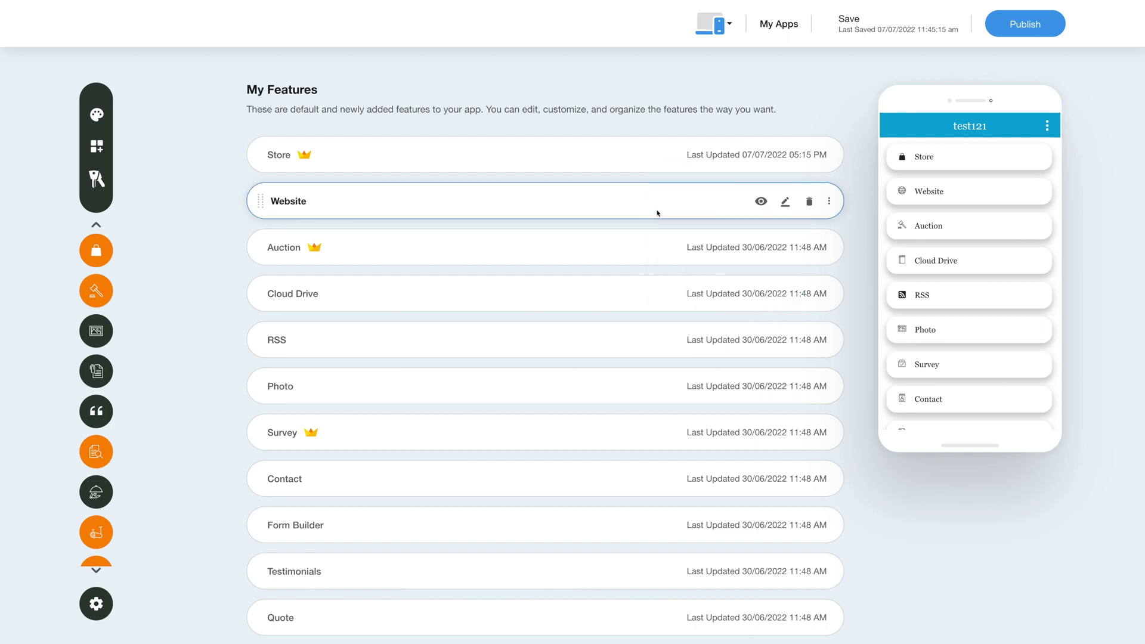
{"action": "left_click", "coordinate": [783, 207]}
Review the Website page name and browse outline, image and custom icons, keeping the globe icon
{"action": "left_click", "coordinate": [408, 198]}
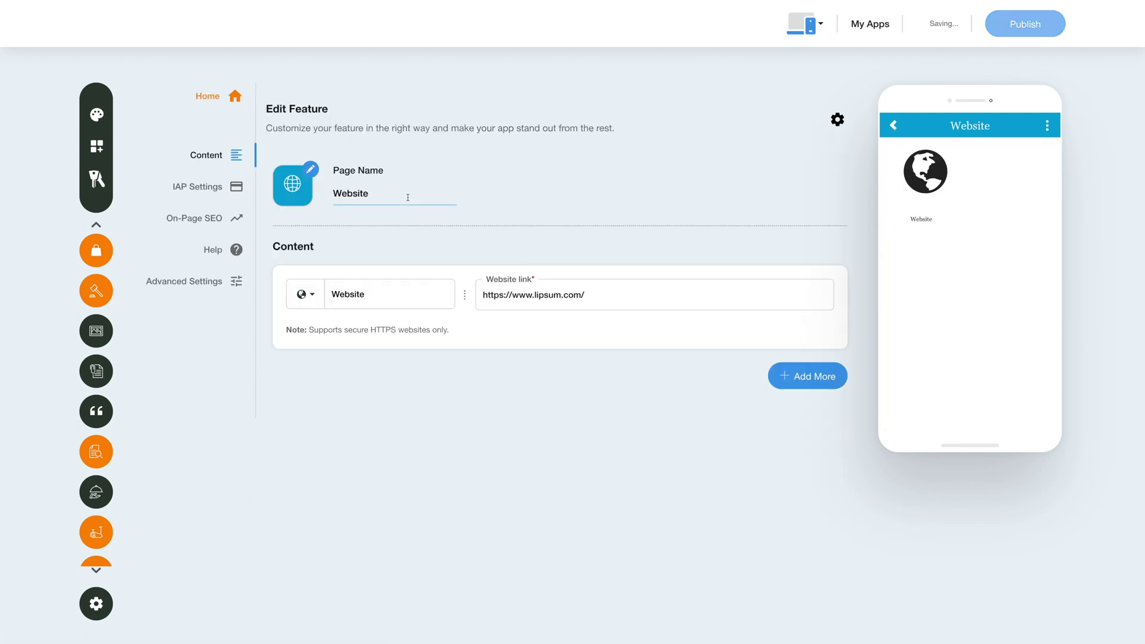
{"action": "left_click", "coordinate": [388, 220]}
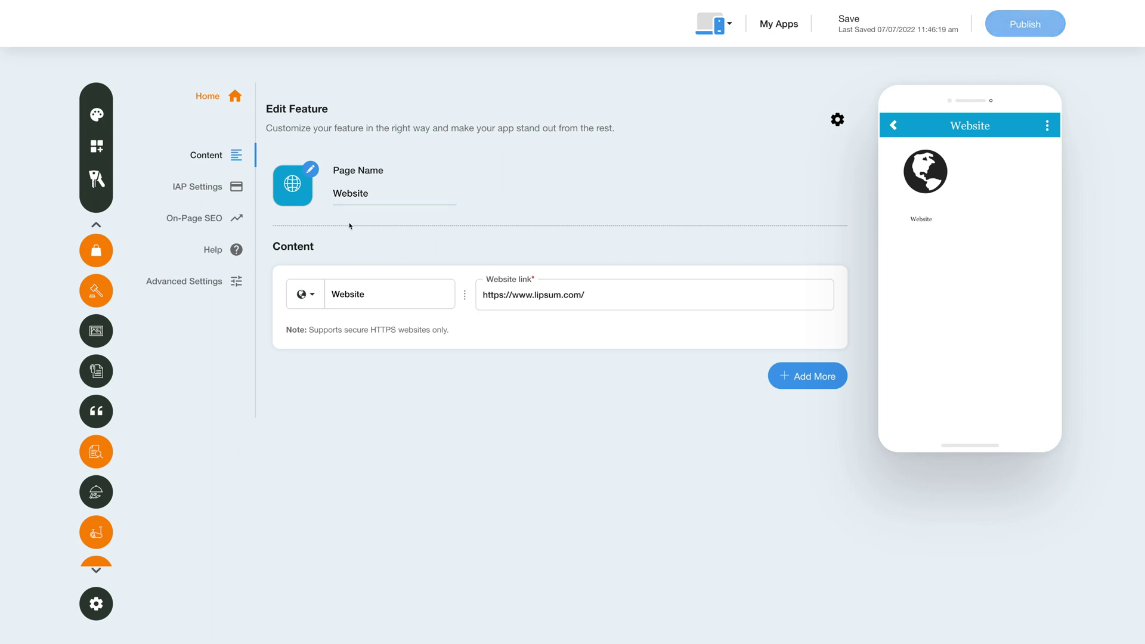
{"action": "left_click", "coordinate": [307, 178]}
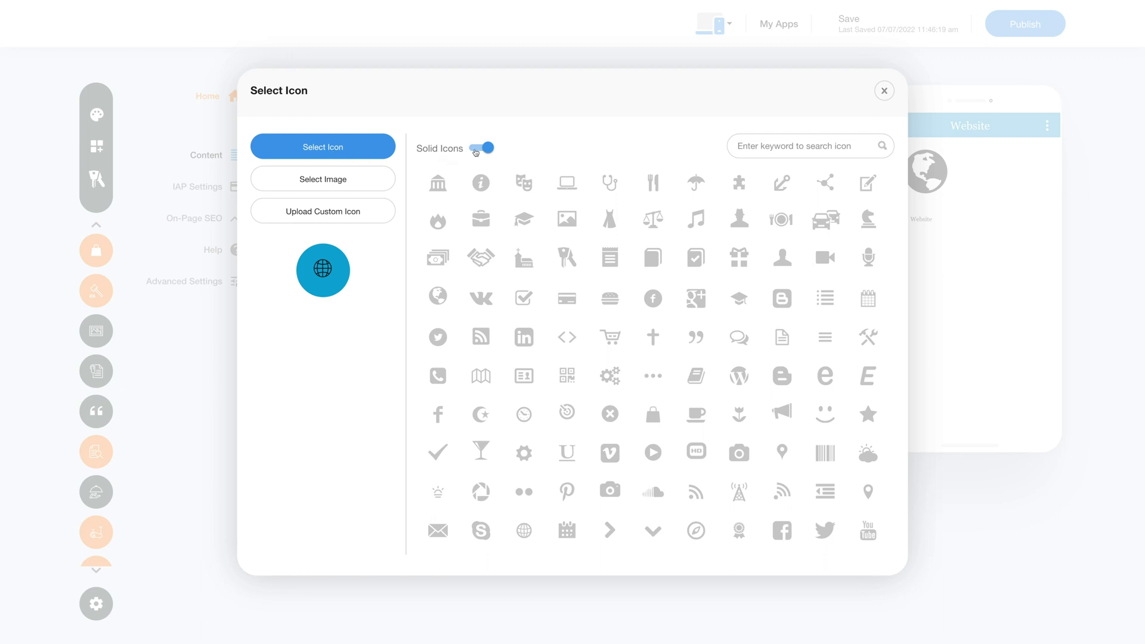
{"action": "left_click", "coordinate": [481, 147]}
{"action": "left_click", "coordinate": [337, 188]}
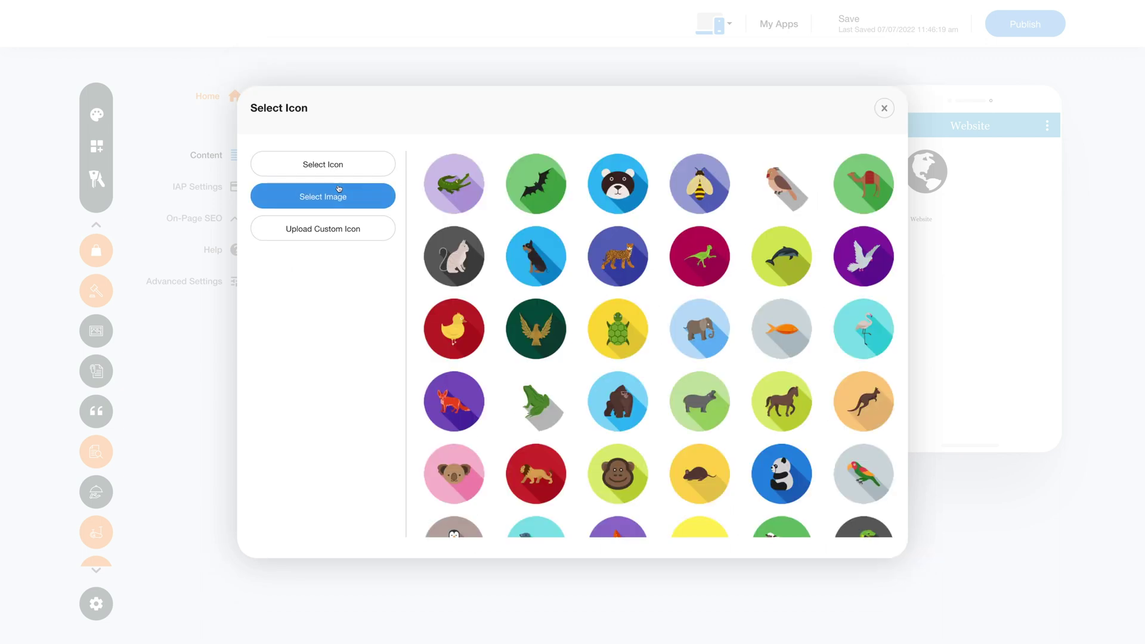
{"action": "left_click", "coordinate": [334, 229]}
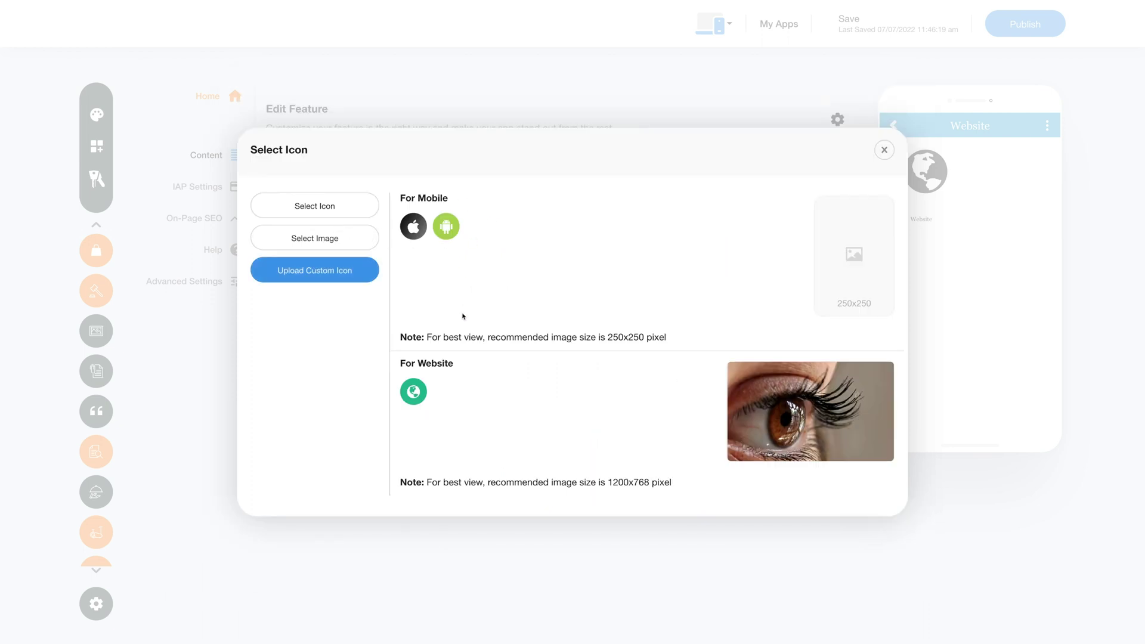
{"action": "left_click", "coordinate": [889, 150]}
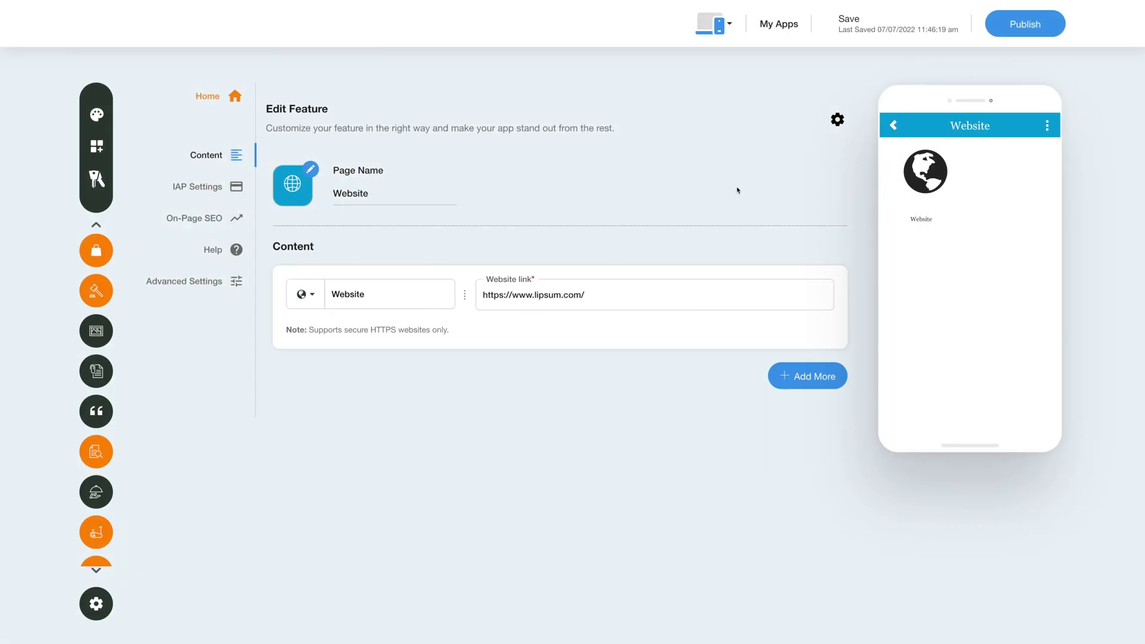
{"action": "left_click", "coordinate": [387, 302]}
{"action": "left_click", "coordinate": [313, 296]}
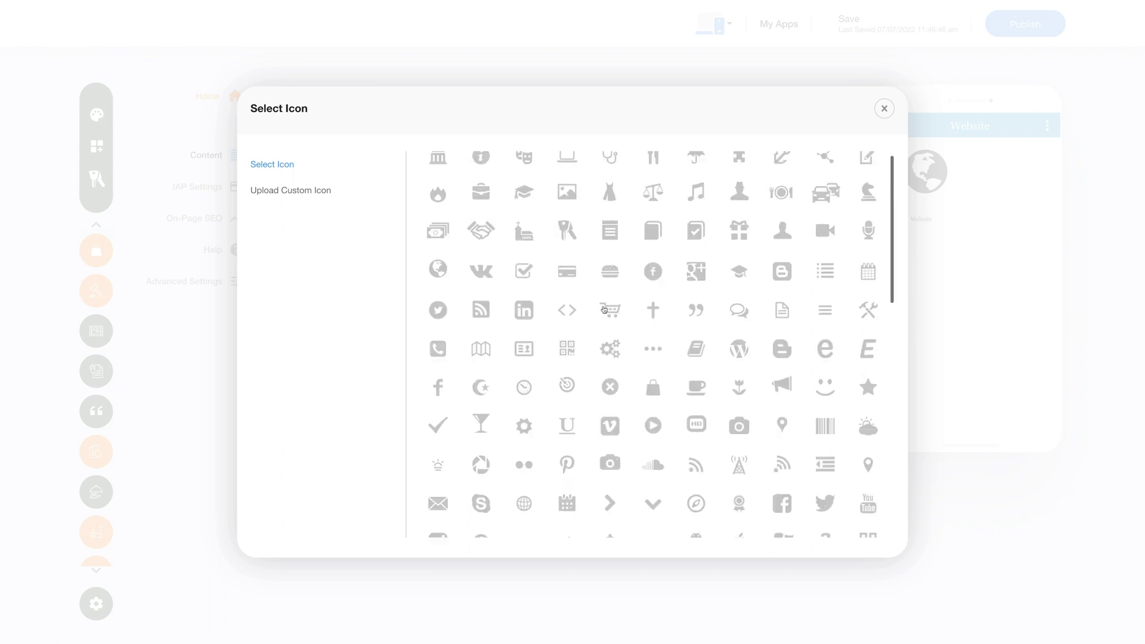
{"action": "left_click", "coordinate": [301, 190]}
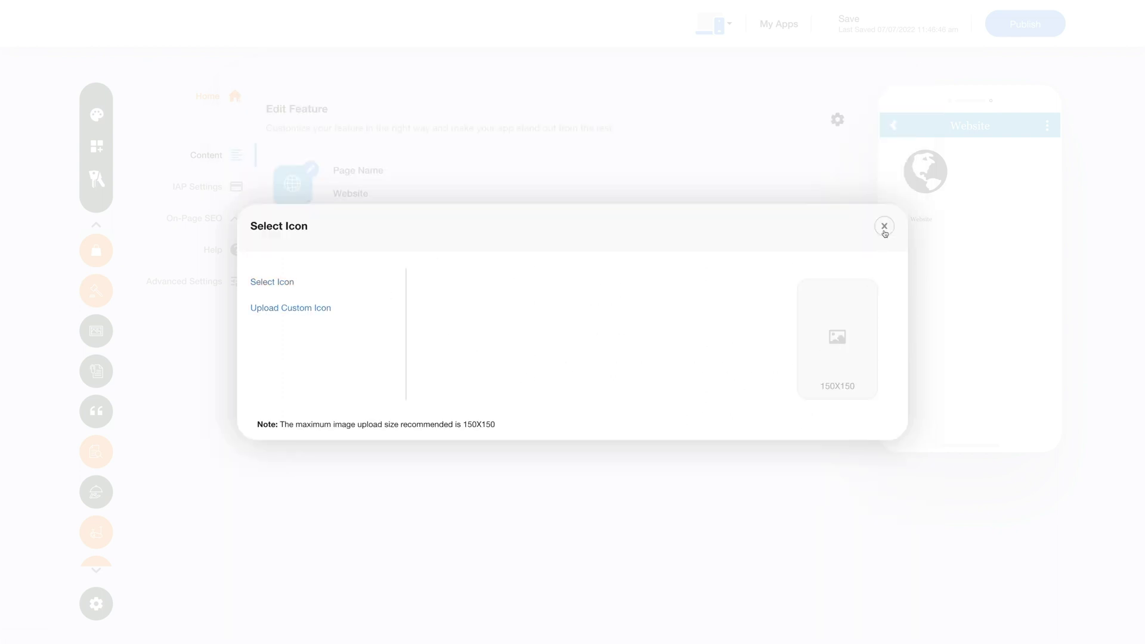
{"action": "left_click", "coordinate": [885, 227]}
{"action": "left_click", "coordinate": [604, 291]}
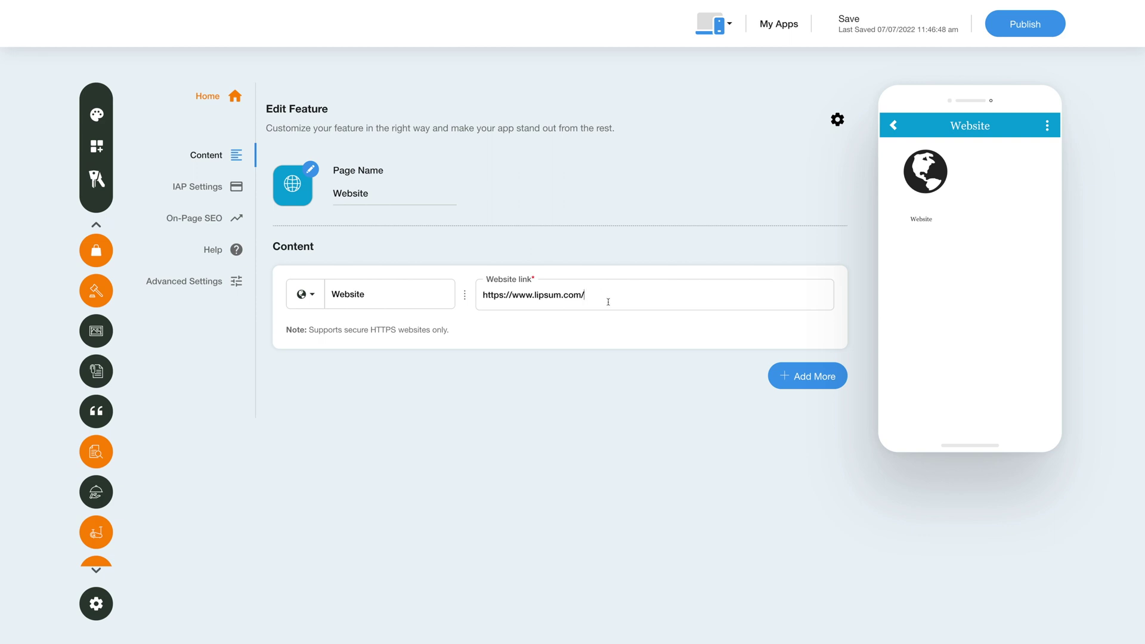
{"action": "key", "text": "BackSpace"}
{"action": "key", "text": "BackSpace"}
{"action": "key", "text": "BackSpace"}
{"action": "key", "text": "BackSpace"}
{"action": "key", "text": "BackSpace"}
{"action": "key", "text": "BackSpace"}
{"action": "key", "text": "BackSpace"}
{"action": "key", "text": "BackSpace"}
{"action": "key", "text": "BackSpace"}
{"action": "key", "text": "BackSpace"}
{"action": "key", "text": "BackSpace"}
{"action": "key", "text": "BackSpace"}
{"action": "key", "text": "BackSpace"}
{"action": "key", "text": "BackSpace"}
{"action": "key", "text": "BackSpace"}
{"action": "key", "text": "BackSpace"}
{"action": "key", "text": "BackSpace"}
{"action": "key", "text": "BackSpace"}
{"action": "key", "text": "BackSpace"}
{"action": "key", "text": "BackSpace"}
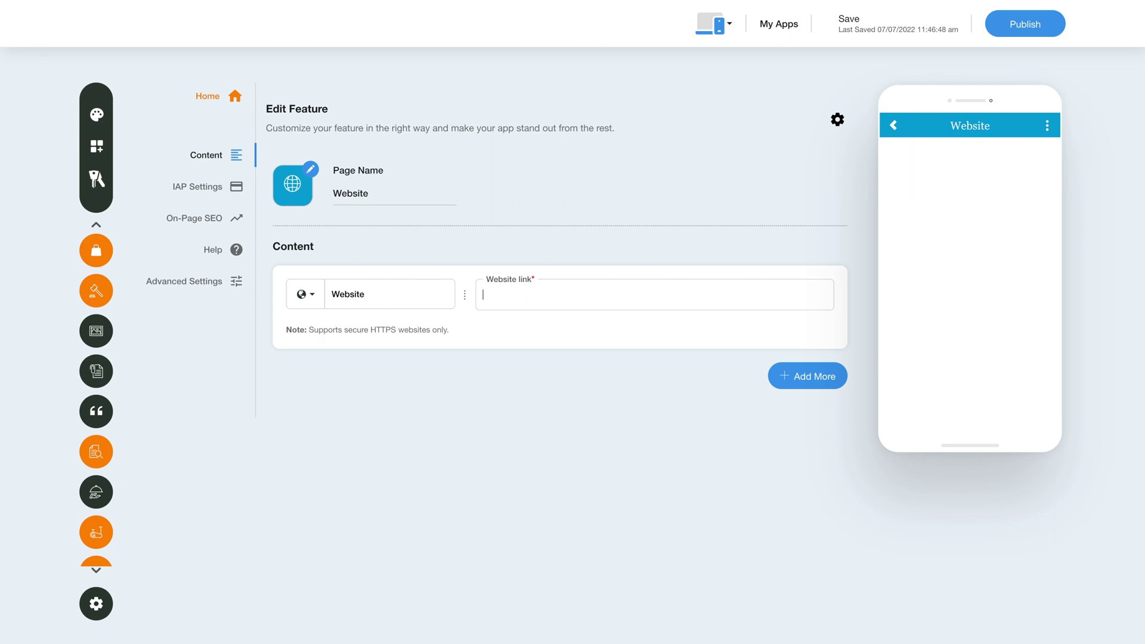
{"action": "type", "text": "https://www.lipsum.com/"}
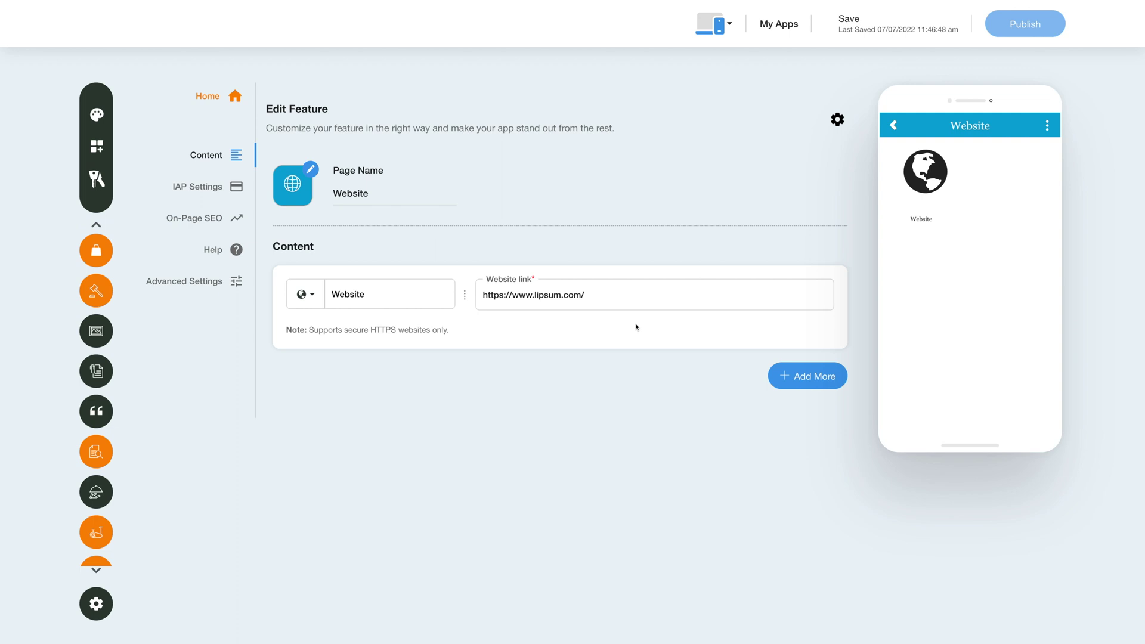
{"action": "left_click", "coordinate": [811, 377]}
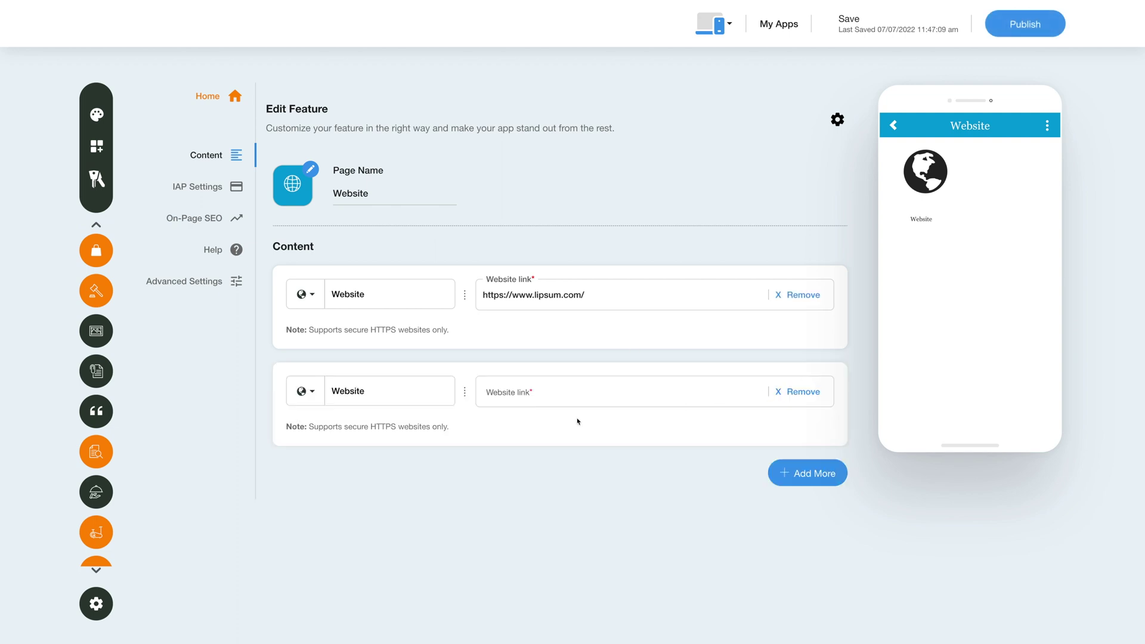
{"action": "left_click", "coordinate": [533, 395]}
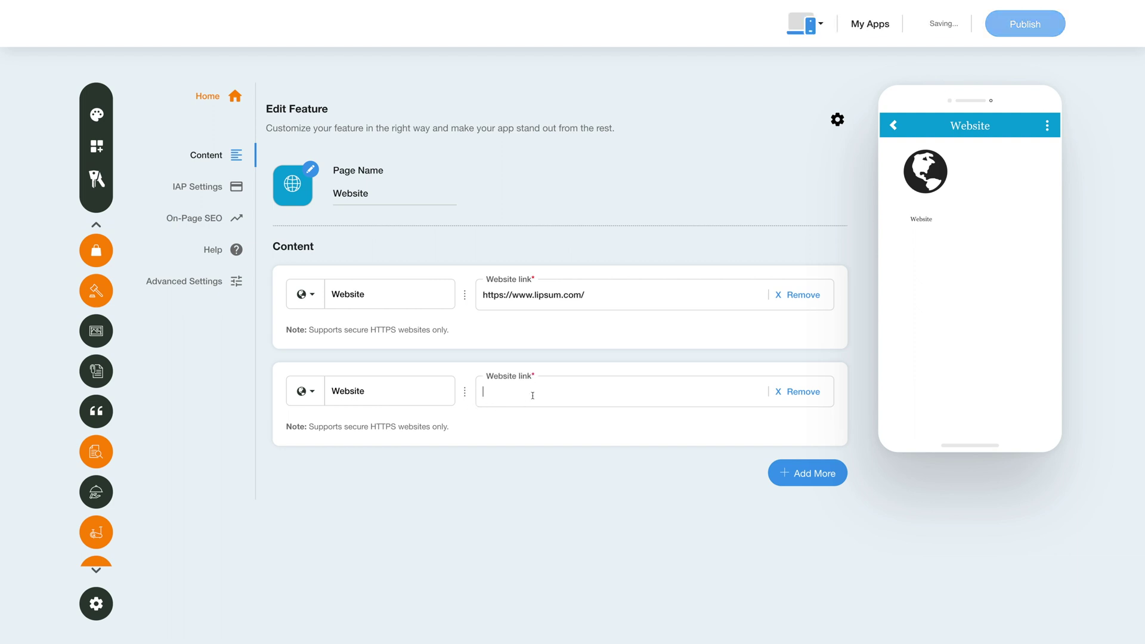
{"action": "type", "text": "https://www.lipsum.com/"}
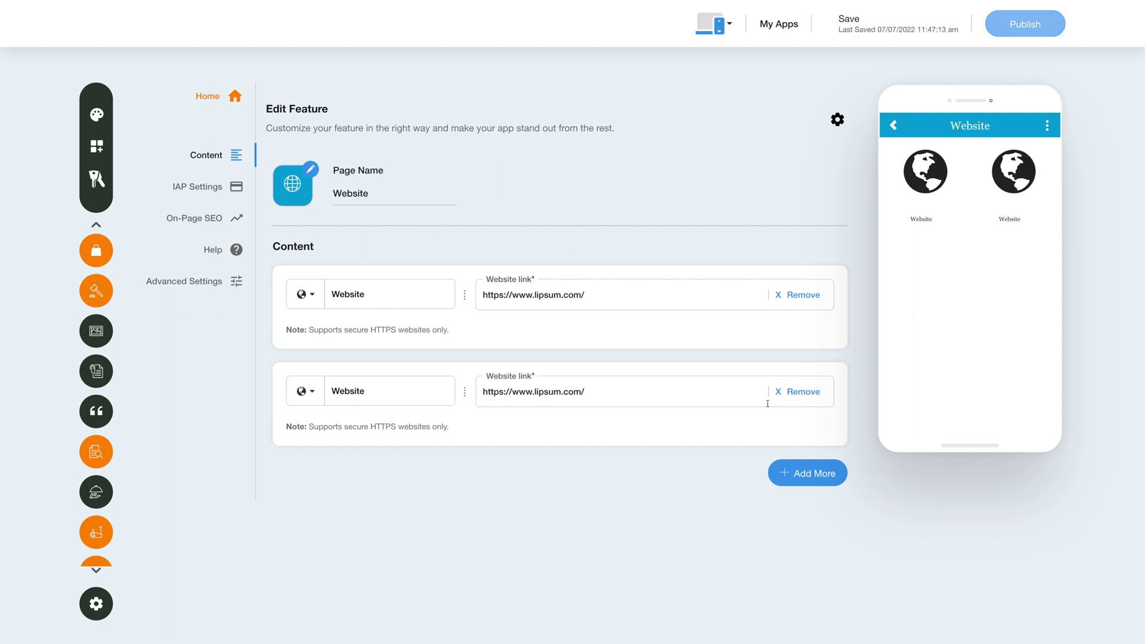
{"action": "left_click", "coordinate": [793, 393]}
{"action": "left_click", "coordinate": [710, 367]}
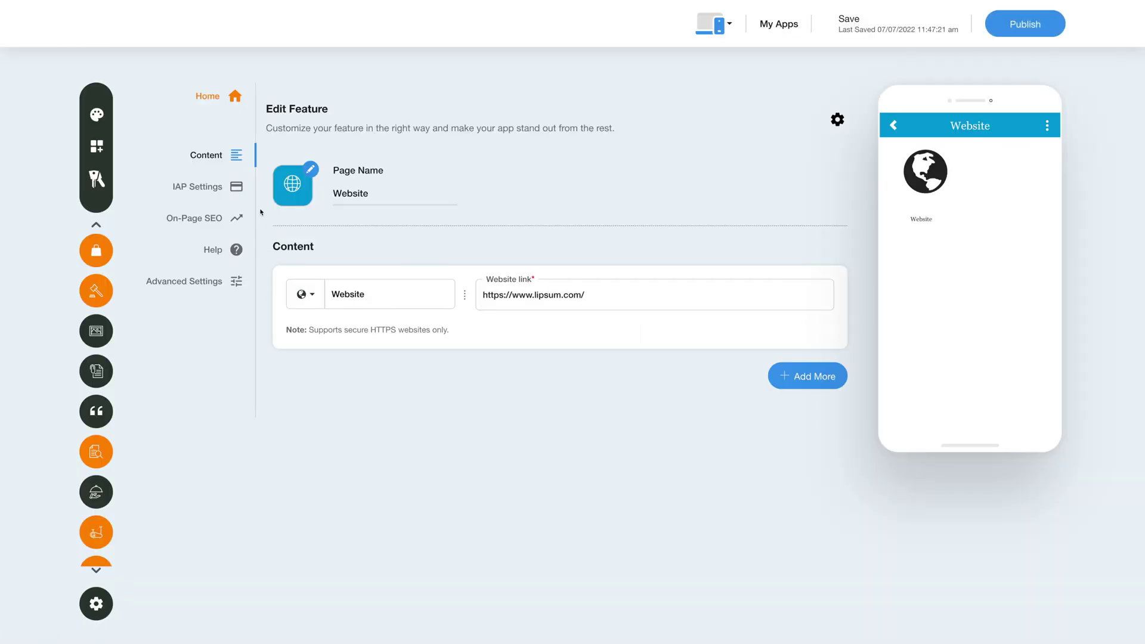
{"action": "left_click", "coordinate": [207, 188]}
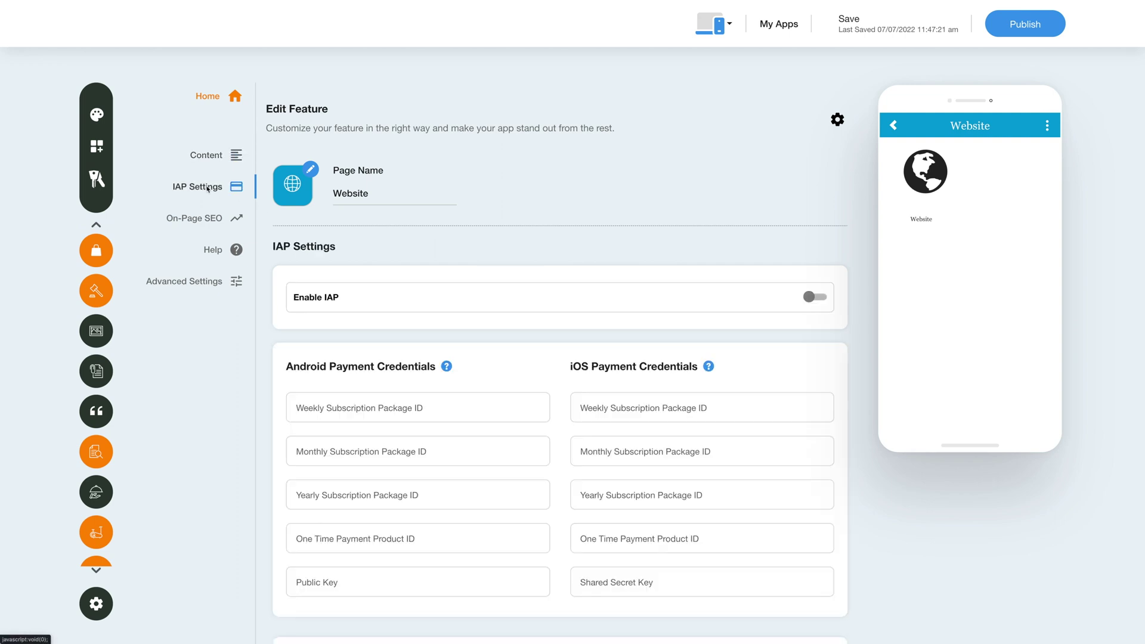
Switch Enable IAP on and back off, then scroll through the empty credential fields
{"action": "left_click", "coordinate": [819, 299]}
{"action": "left_click", "coordinate": [814, 299]}
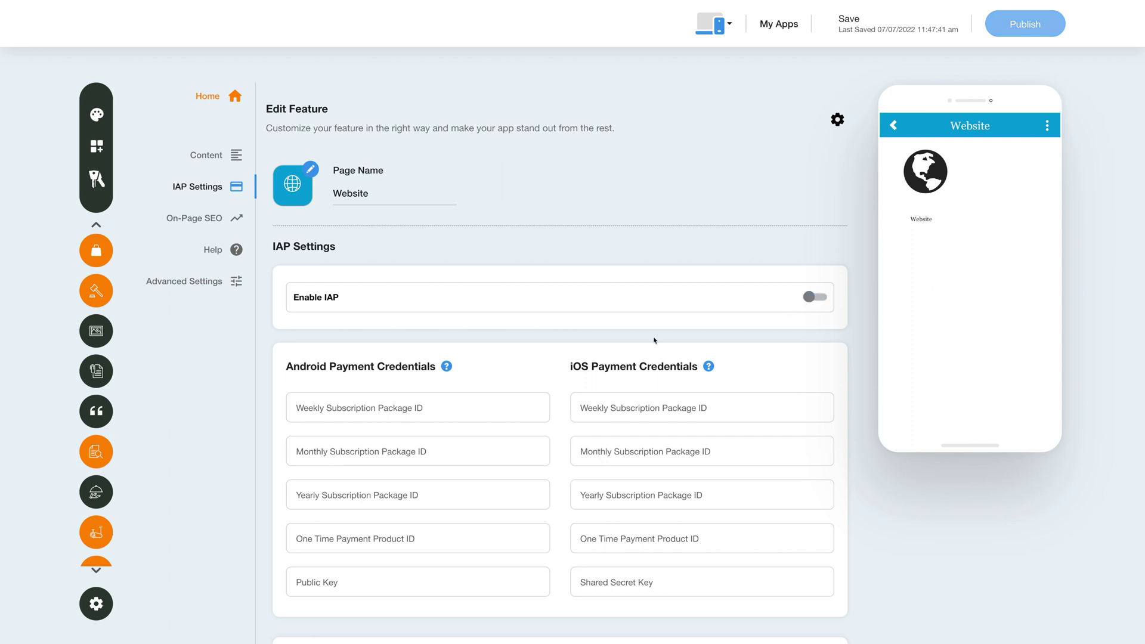
{"action": "scroll", "coordinate": [654, 338], "scroll_direction": "down", "scroll_amount": 4}
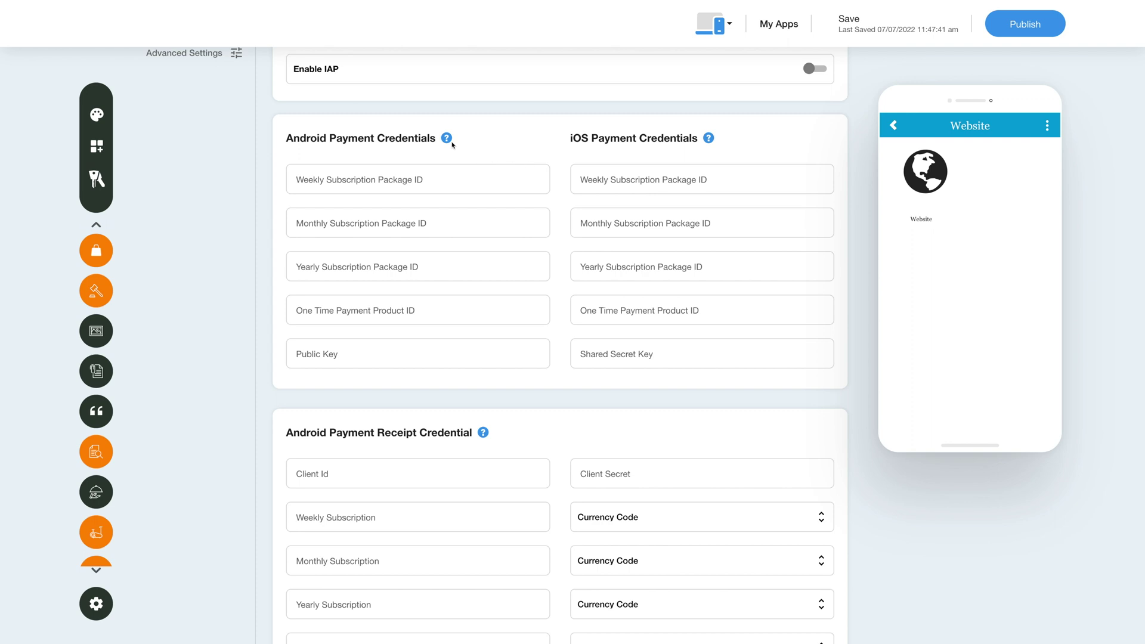
{"action": "mouse_move", "coordinate": [447, 137]}
{"action": "scroll", "coordinate": [398, 608], "scroll_direction": "down", "scroll_amount": 2}
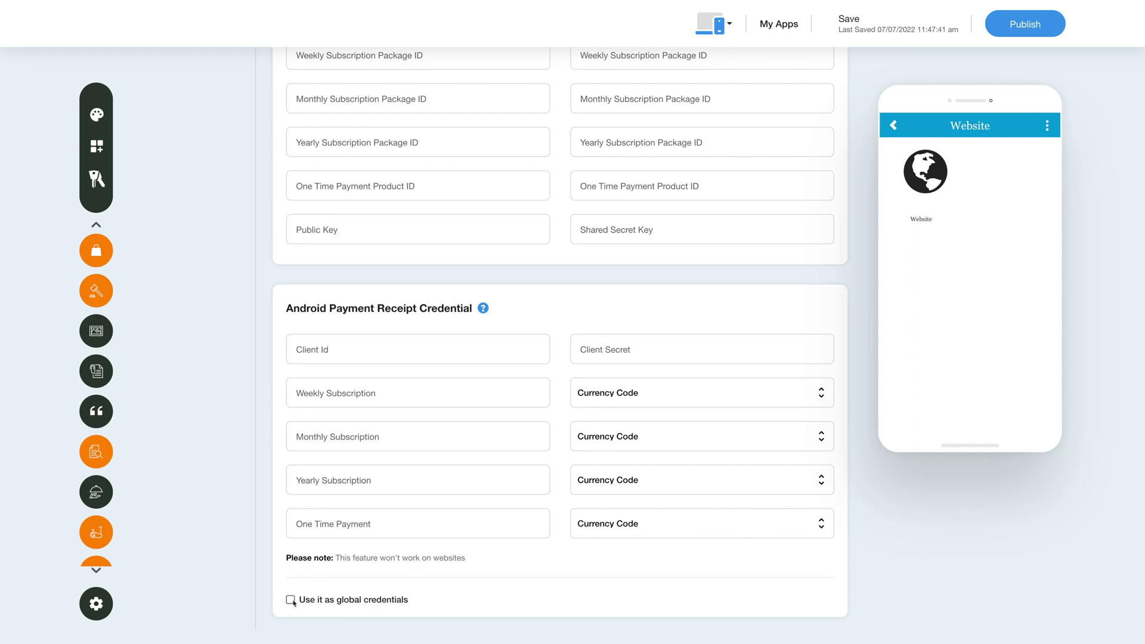
{"action": "scroll", "coordinate": [273, 545], "scroll_direction": "up", "scroll_amount": 6}
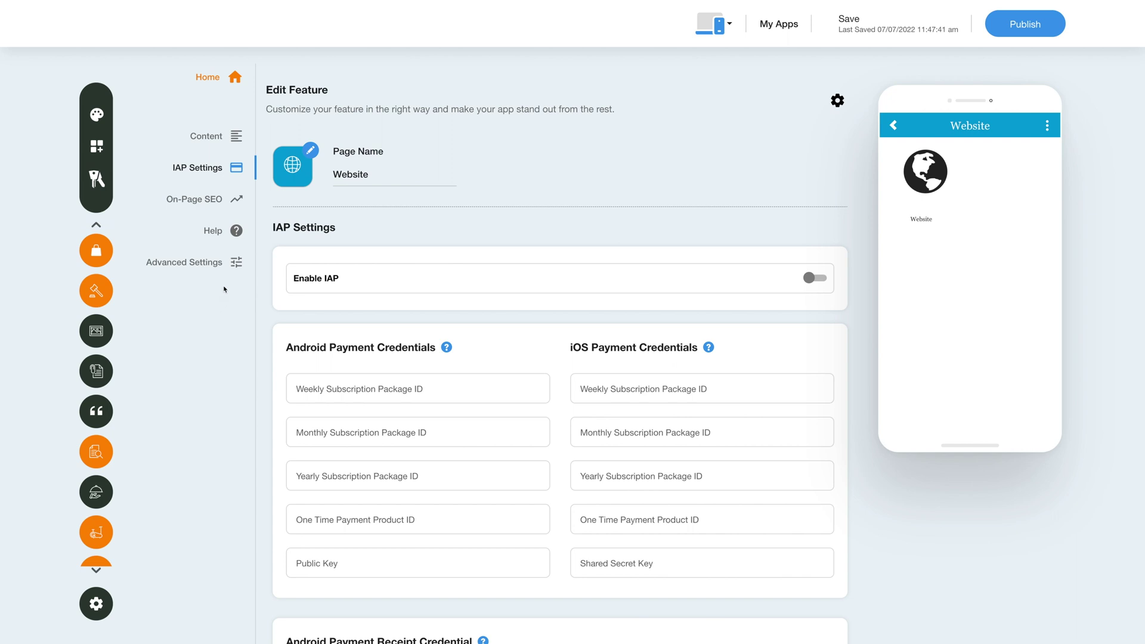
Try Open in new Browser Window and Enable URL Authentication in Advanced Settings, leaving both off
{"action": "left_click", "coordinate": [216, 266]}
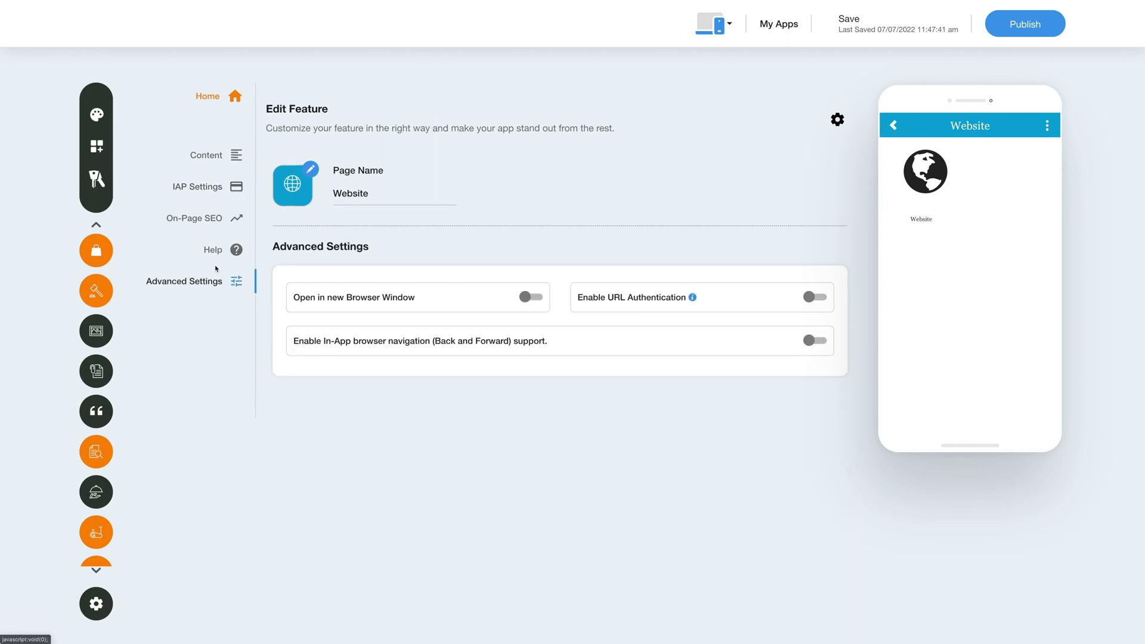
{"action": "left_click", "coordinate": [531, 297]}
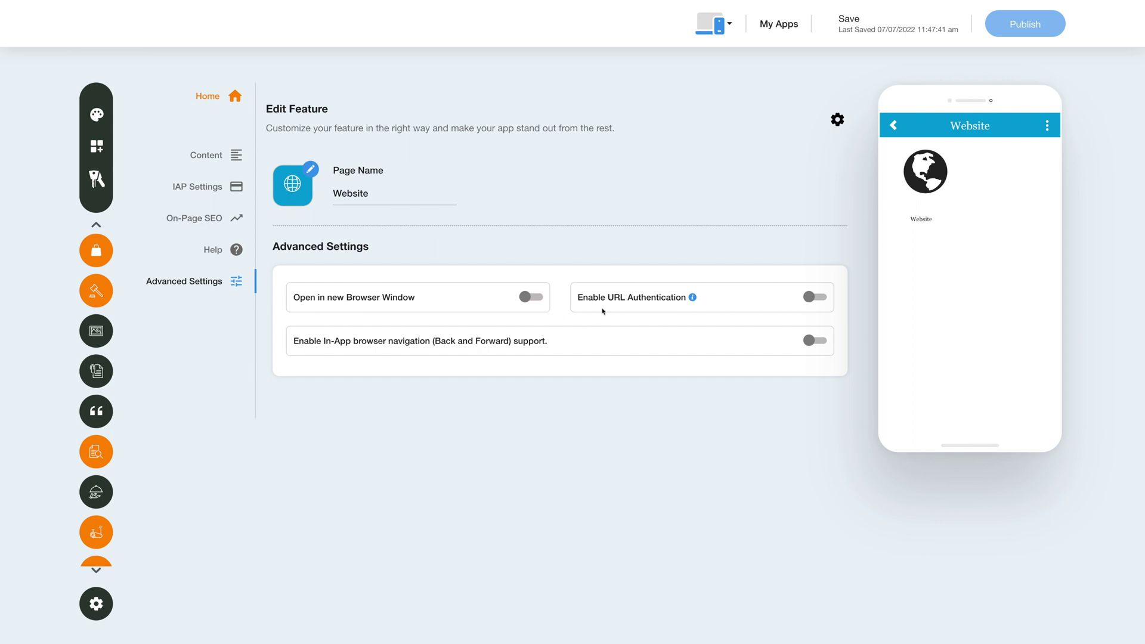
{"action": "mouse_move", "coordinate": [692, 301]}
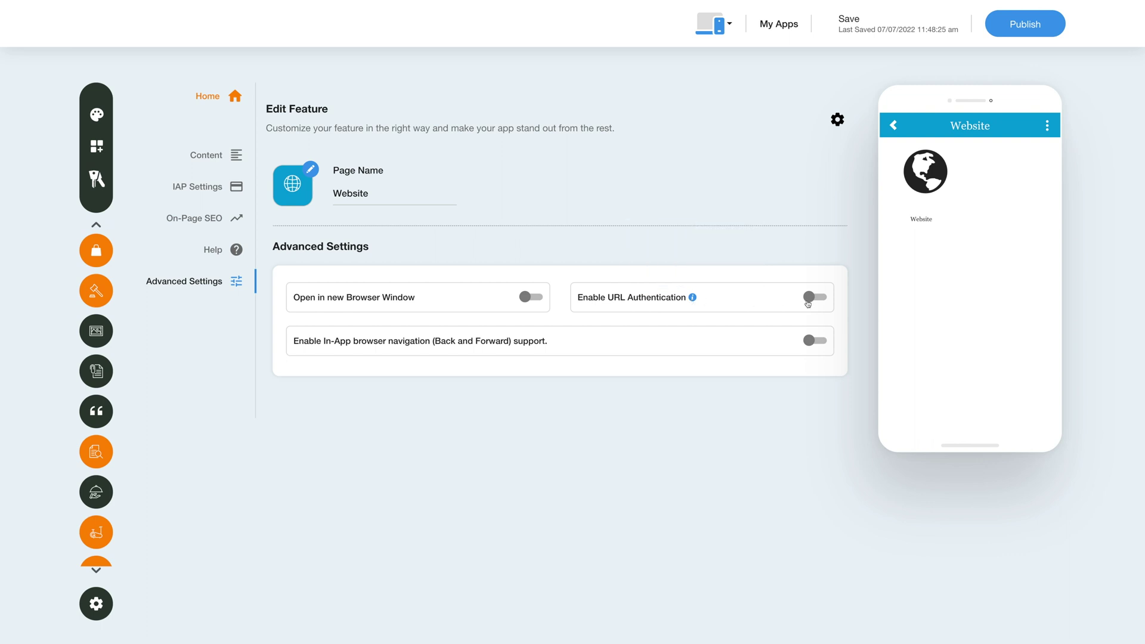
{"action": "left_click", "coordinate": [811, 300]}
{"action": "left_click", "coordinate": [811, 301]}
Toggle In-App browser navigation on and off, then save and publish the Website feature
{"action": "left_click", "coordinate": [813, 341]}
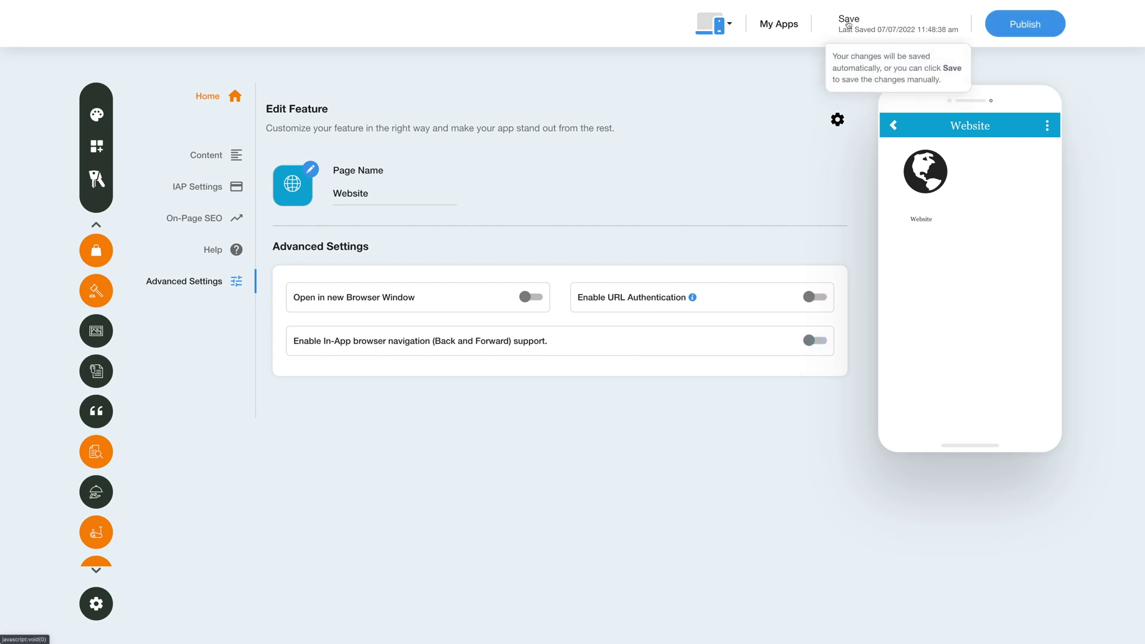
{"action": "left_click", "coordinate": [1019, 18]}
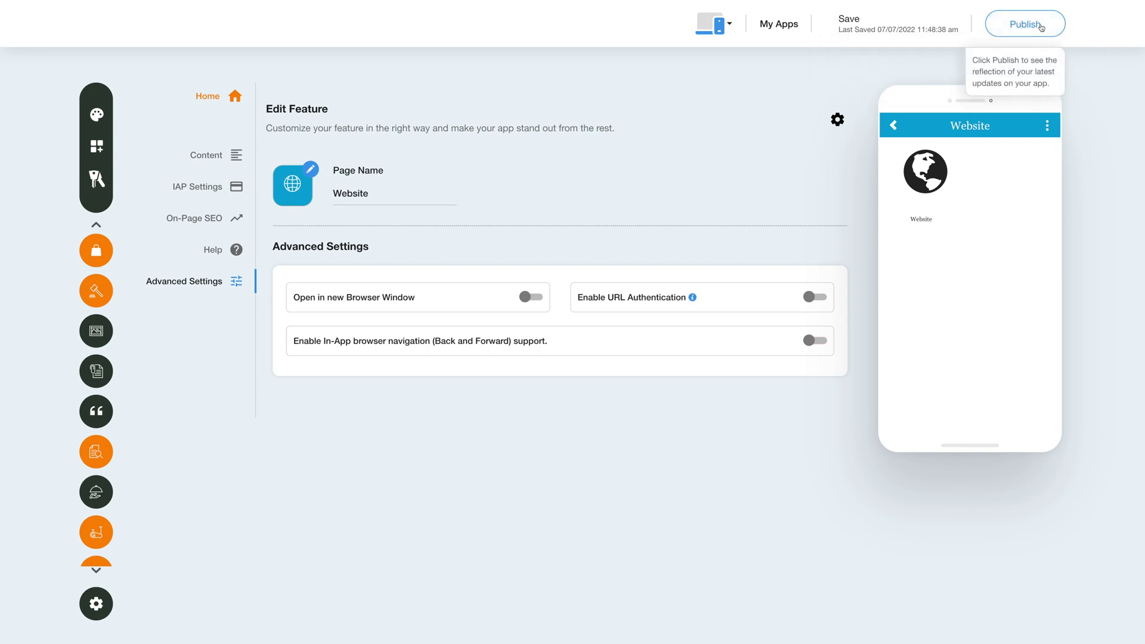
{"action": "left_click", "coordinate": [1041, 27]}
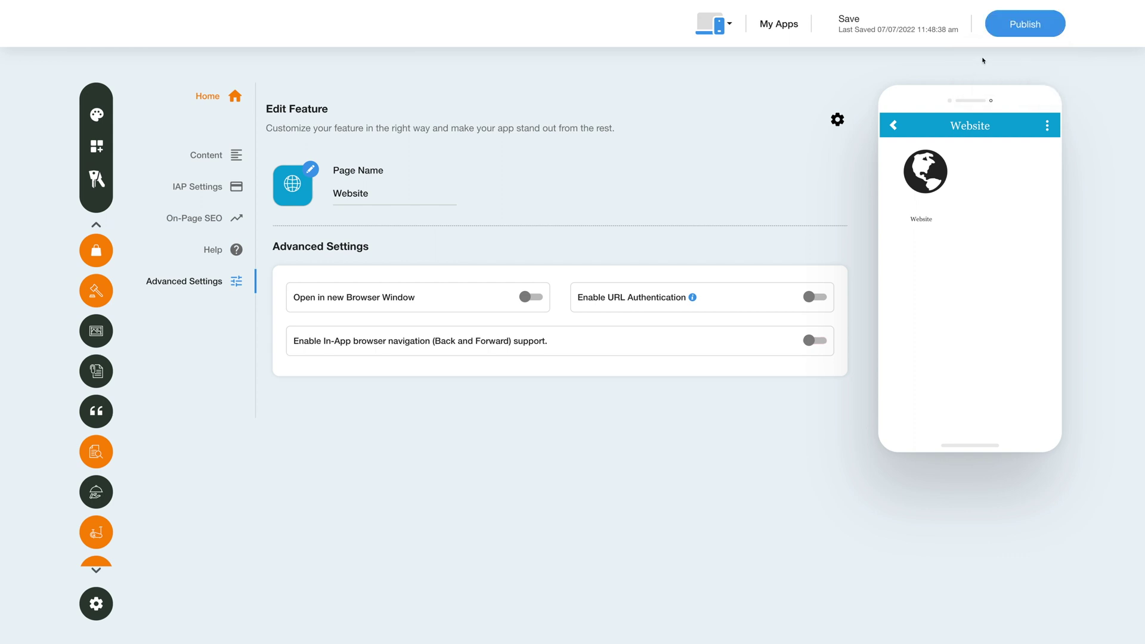